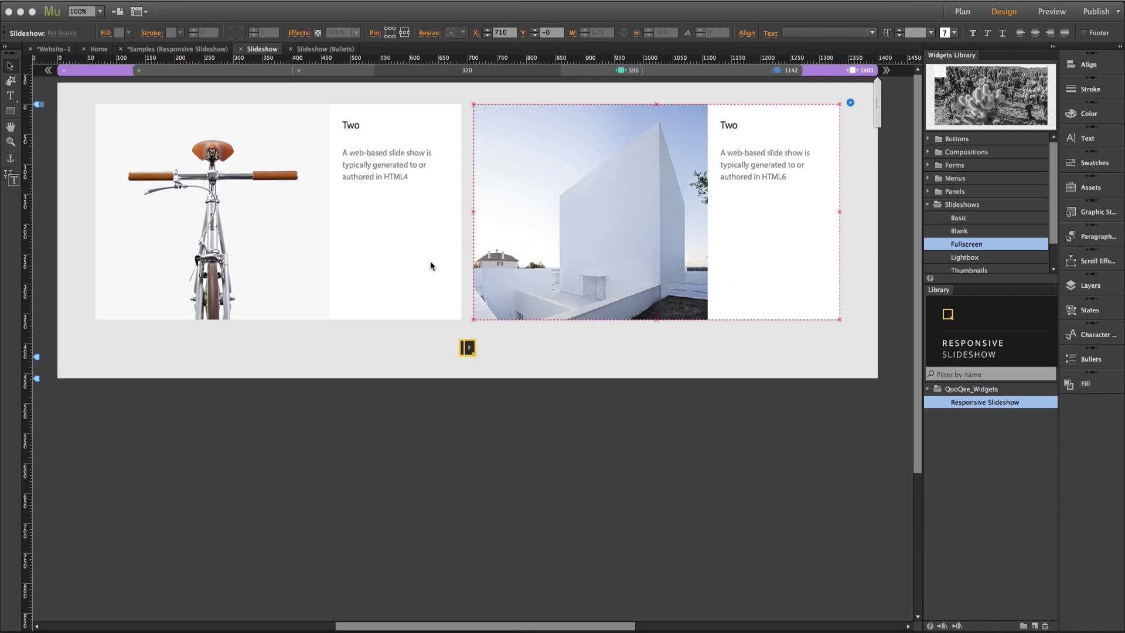
Preview the Slideshow sample page in Chrome and widen the window until the two slideshows sit side by side.
{"action": "left_click", "coordinate": [487, 358]}
{"action": "key", "text": "super+shift+e"}
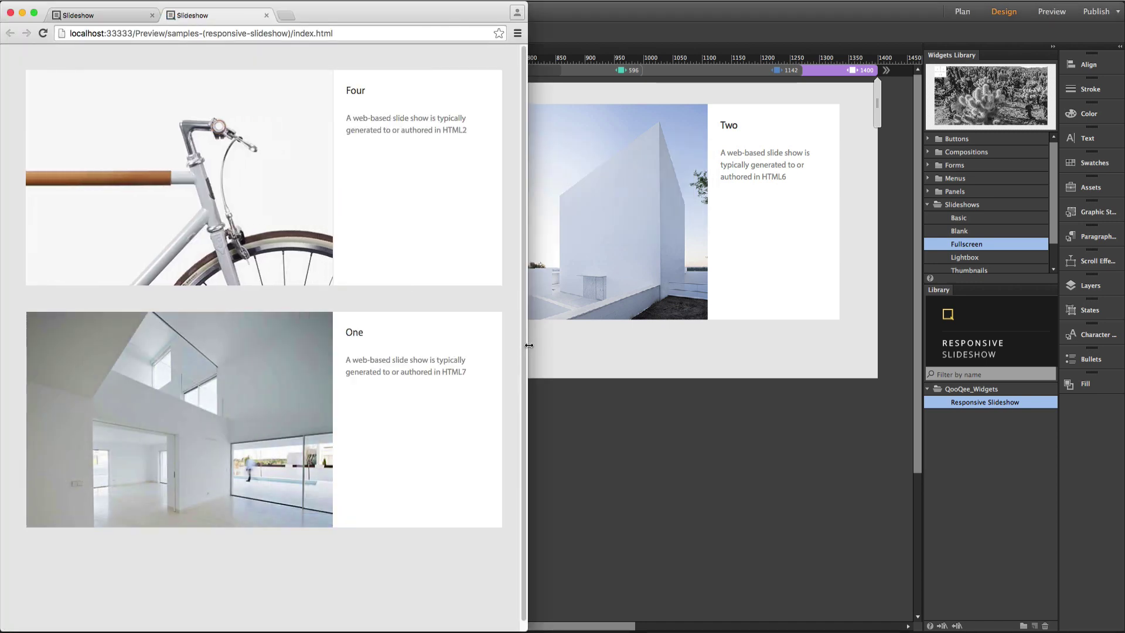
{"action": "left_click_drag", "start_coordinate": [528, 344], "coordinate": [966, 374]}
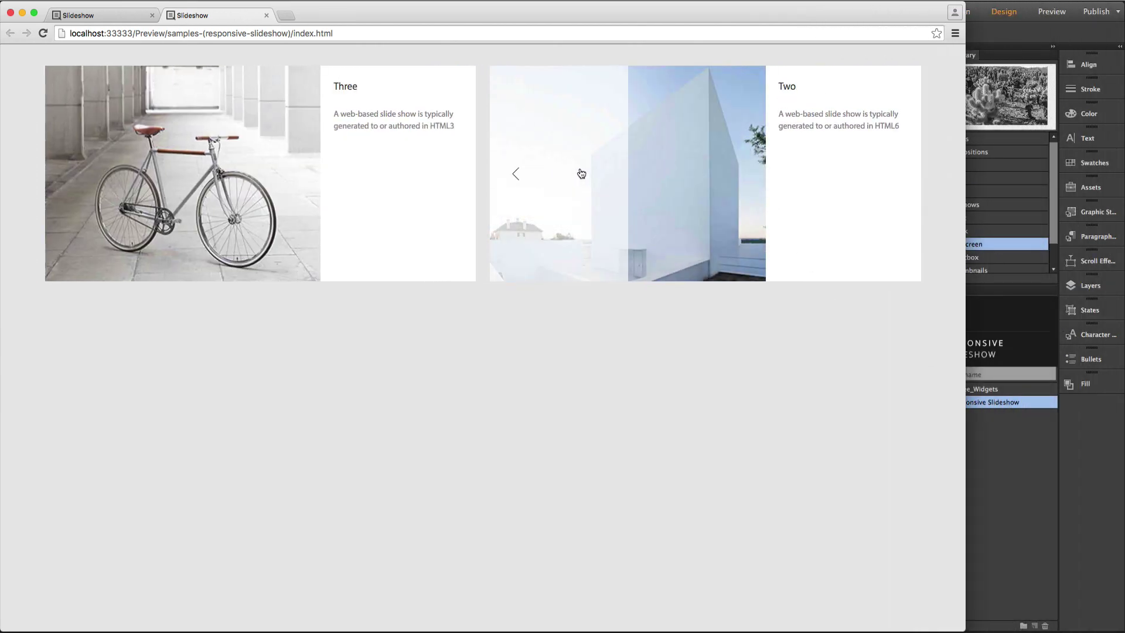
Place a Basic slideshow on the Home page and apply the Responsive Slideshow library item to it.
{"action": "key", "text": "super+Tab"}
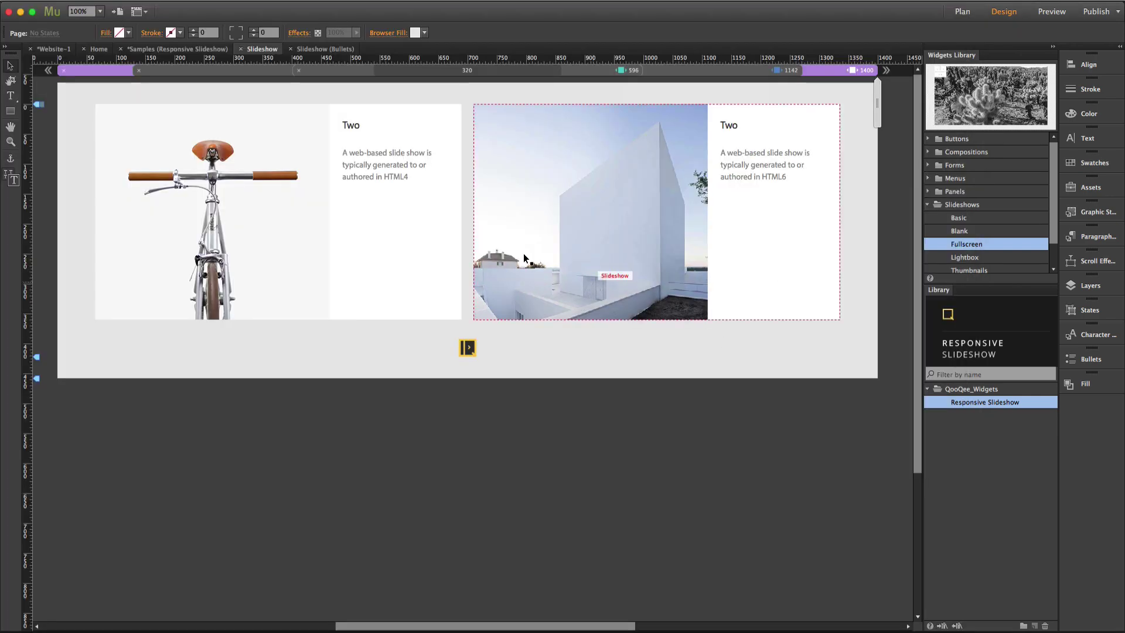
{"action": "left_click", "coordinate": [98, 51]}
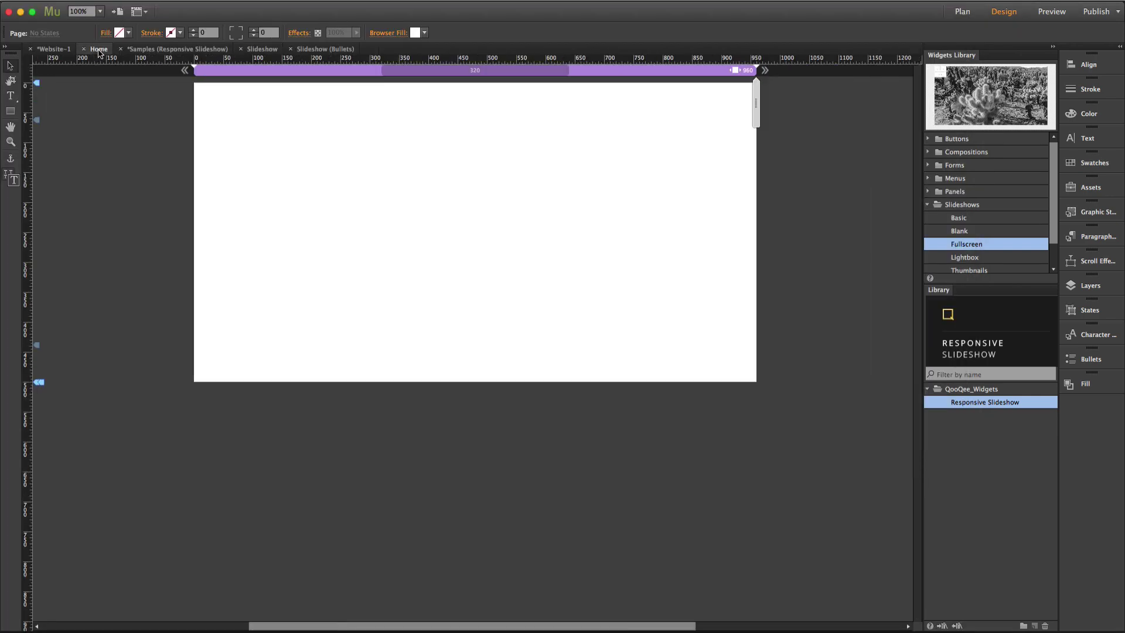
{"action": "left_click", "coordinate": [963, 219]}
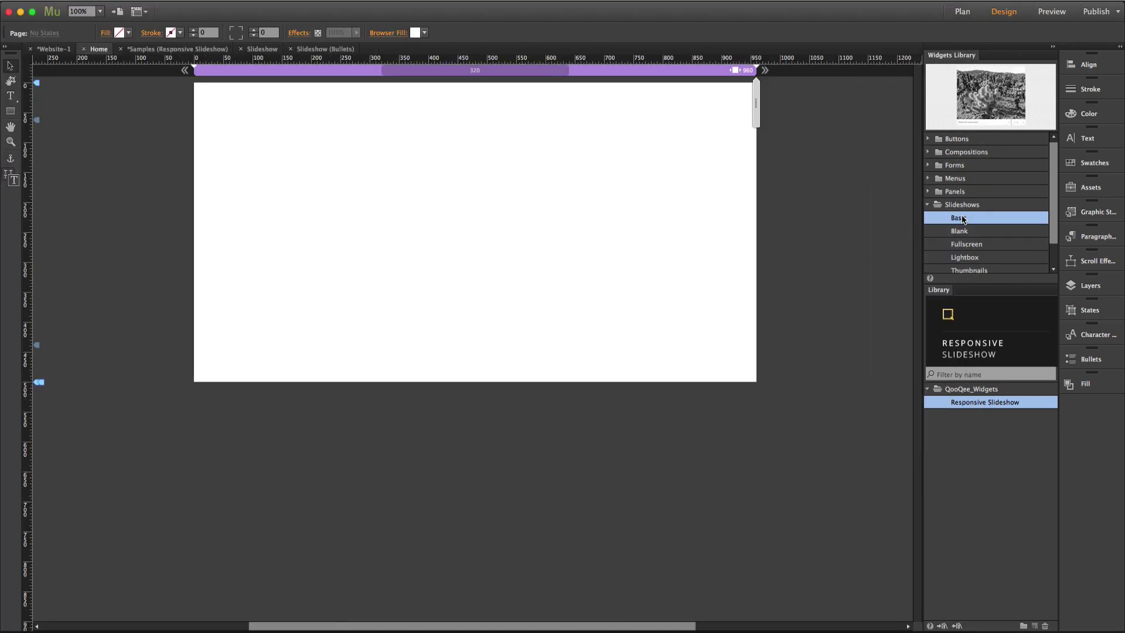
{"action": "left_click_drag", "start_coordinate": [963, 218], "coordinate": [405, 159]}
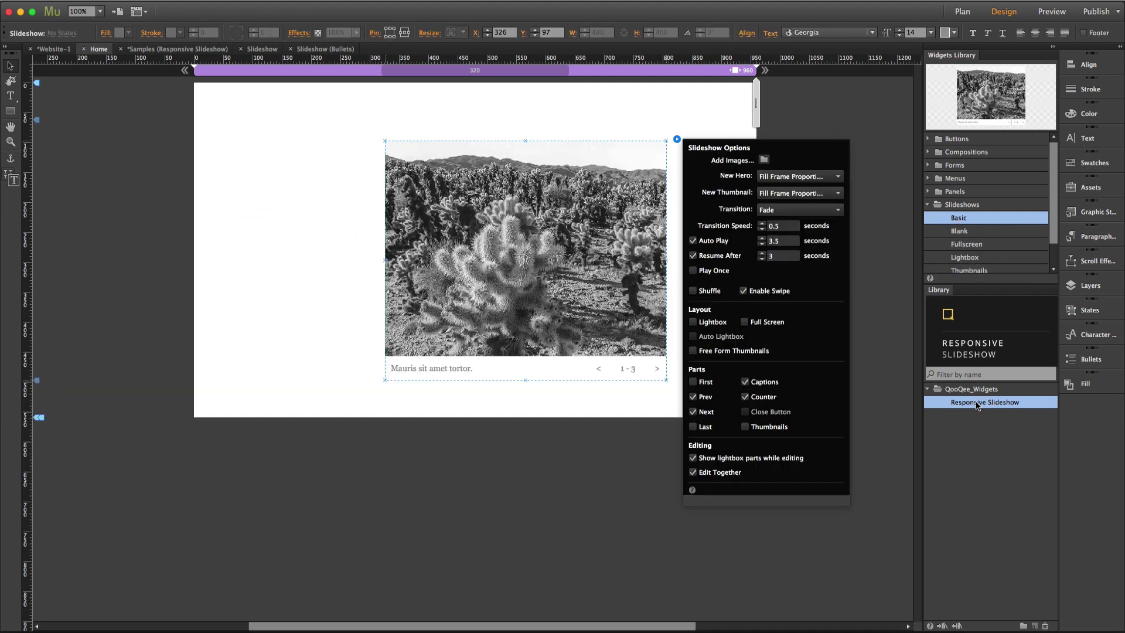
{"action": "left_click", "coordinate": [977, 404]}
{"action": "left_click_drag", "start_coordinate": [973, 404], "coordinate": [109, 202]}
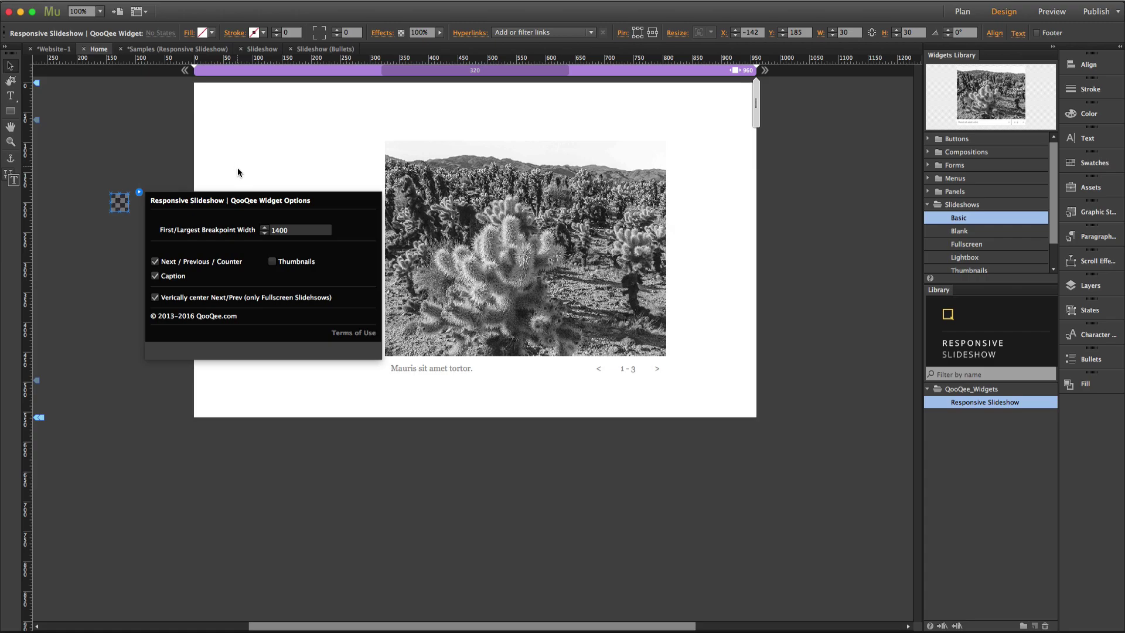
Set the slideshow's Breakpoint Width to 960 and toggle the Thumbnails option.
{"action": "double_click", "coordinate": [280, 230]}
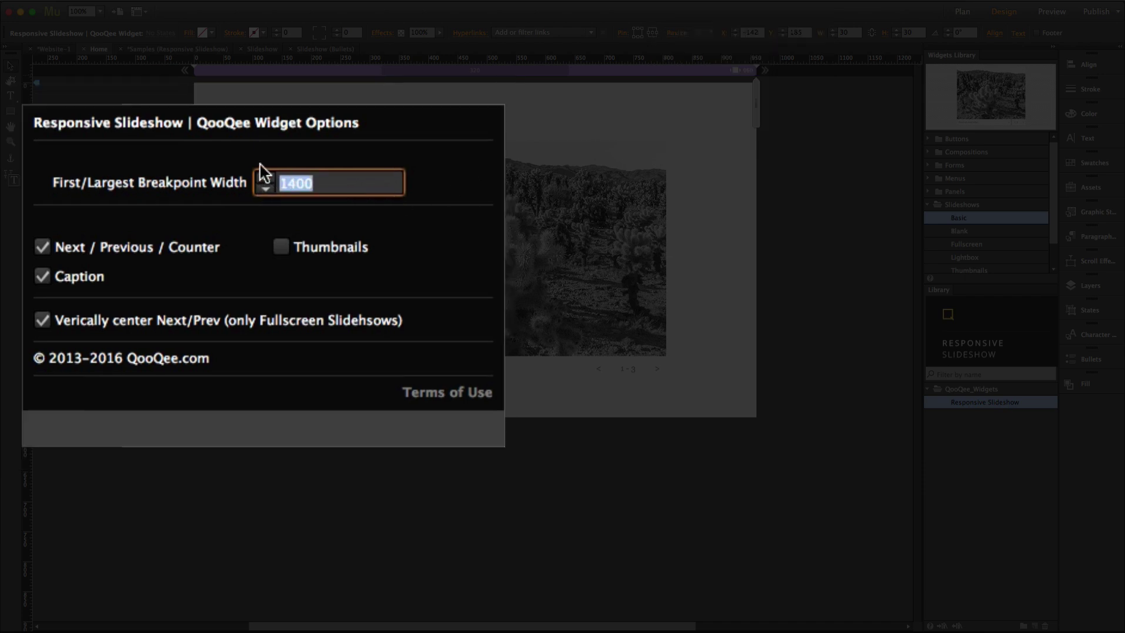
{"action": "type", "text": "960"}
{"action": "key", "text": "Return"}
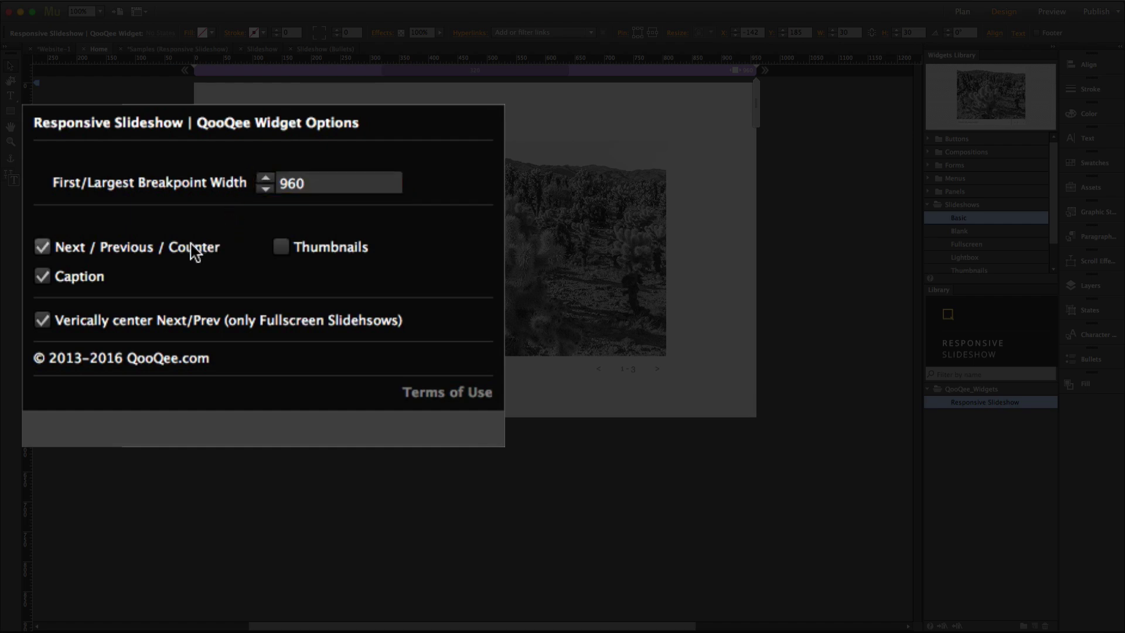
{"action": "left_click", "coordinate": [282, 246]}
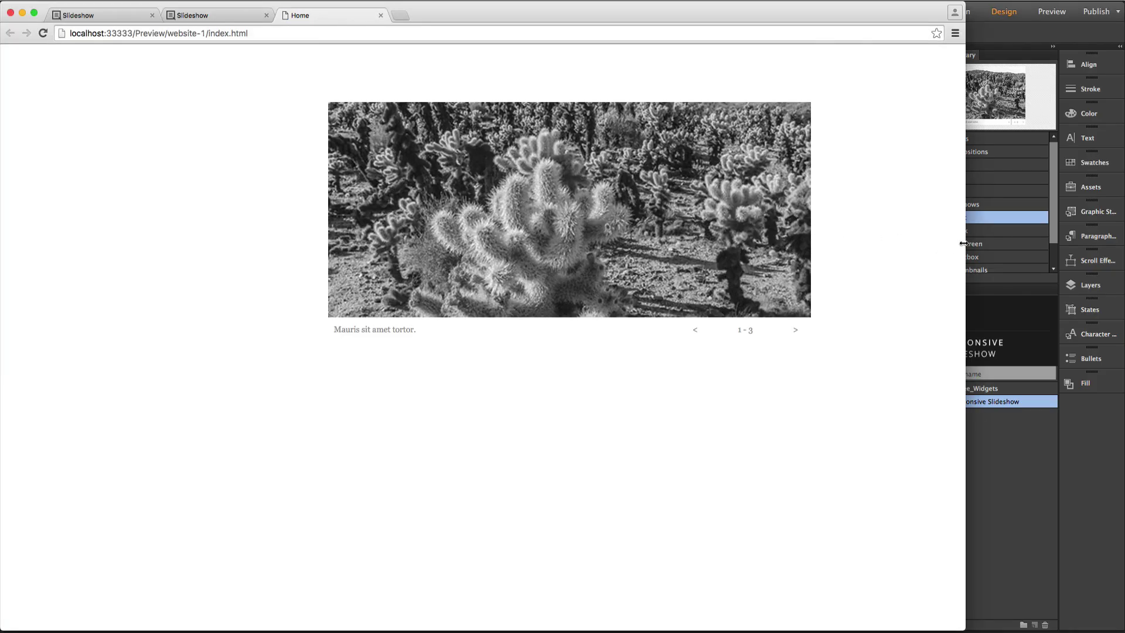
Narrow the browser preview, then return to Muse with the slideshow selected.
{"action": "left_click_drag", "start_coordinate": [962, 246], "coordinate": [851, 268]}
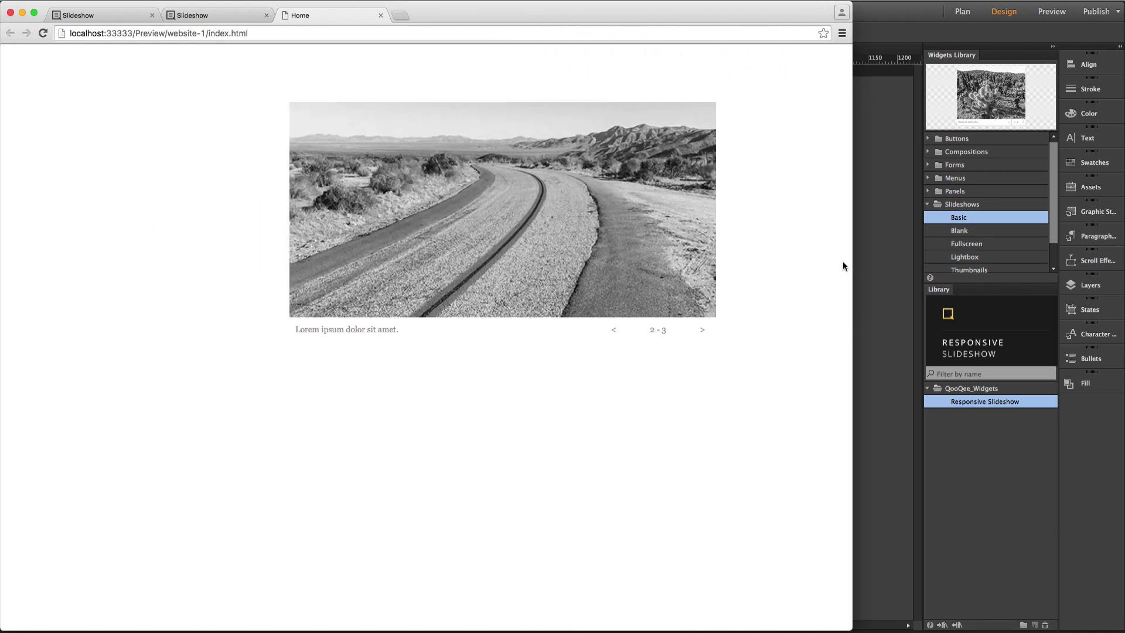
{"action": "key", "text": "super+Tab"}
{"action": "left_click", "coordinate": [653, 362]}
Move the Next and Previous arrows onto the image's right and left edges.
{"action": "left_click", "coordinate": [655, 368]}
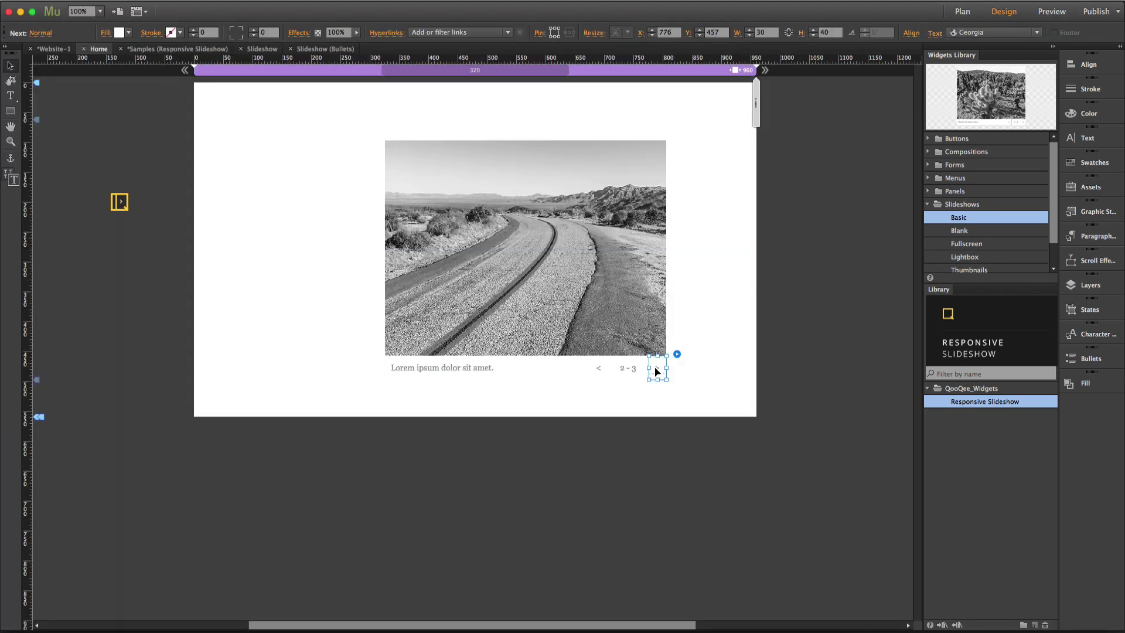
{"action": "left_click_drag", "start_coordinate": [655, 370], "coordinate": [638, 259]}
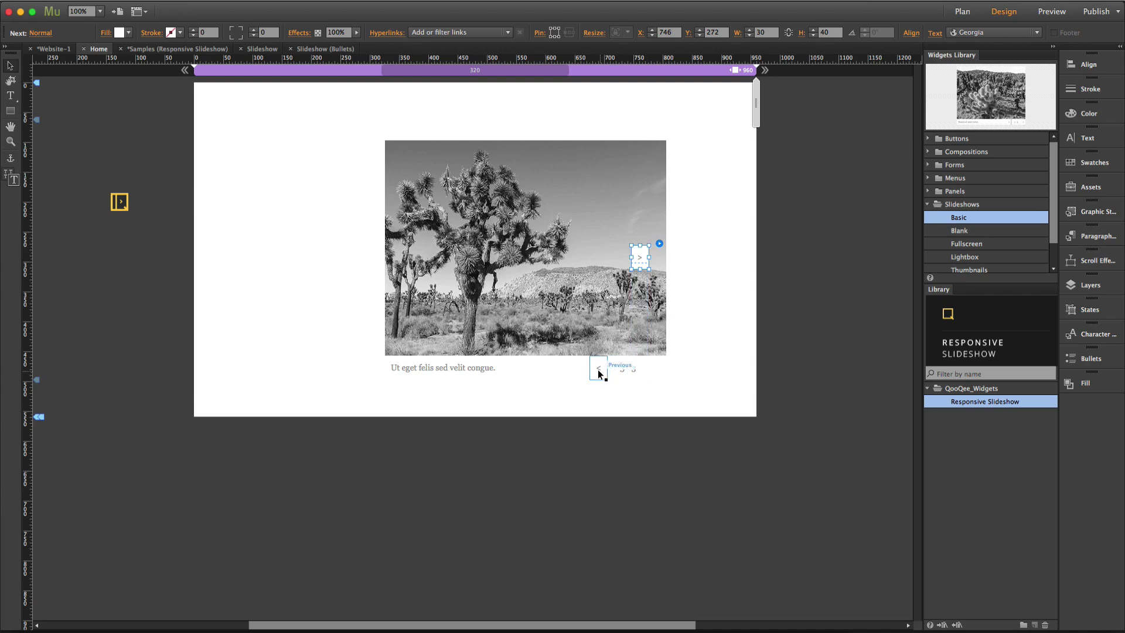
{"action": "left_click", "coordinate": [598, 372]}
{"action": "left_click_drag", "start_coordinate": [598, 372], "coordinate": [410, 253]}
Move the caption to the image's top and the 1 - 3 counter to bottom centre, then preview in the browser.
{"action": "left_click_drag", "start_coordinate": [486, 378], "coordinate": [515, 186]}
{"action": "left_click", "coordinate": [630, 370]}
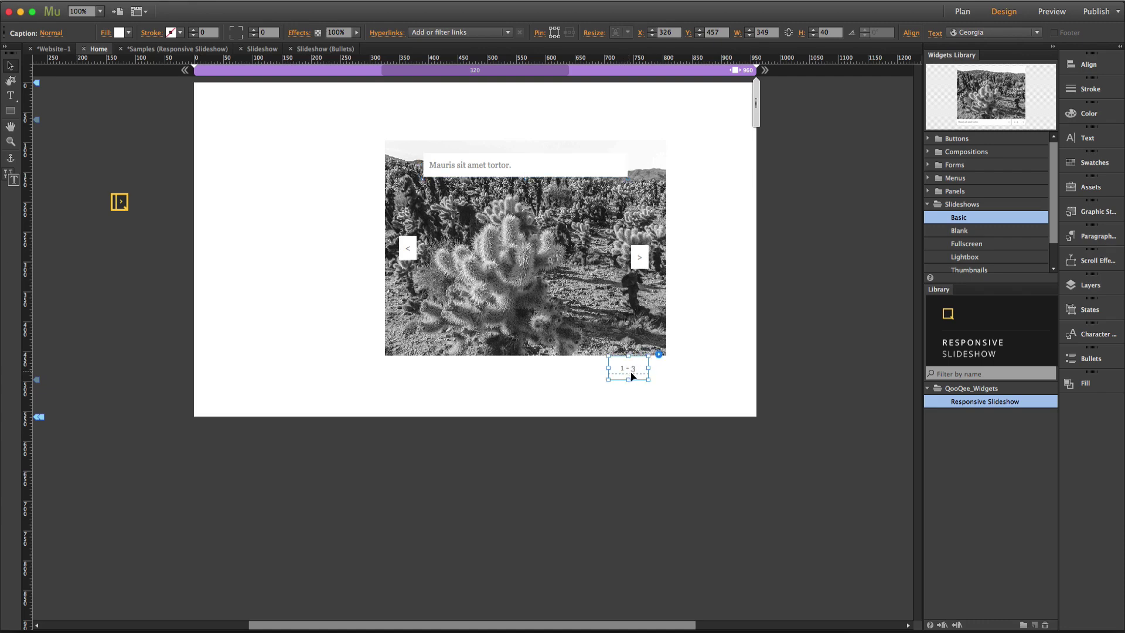
{"action": "left_click_drag", "start_coordinate": [631, 376], "coordinate": [529, 334]}
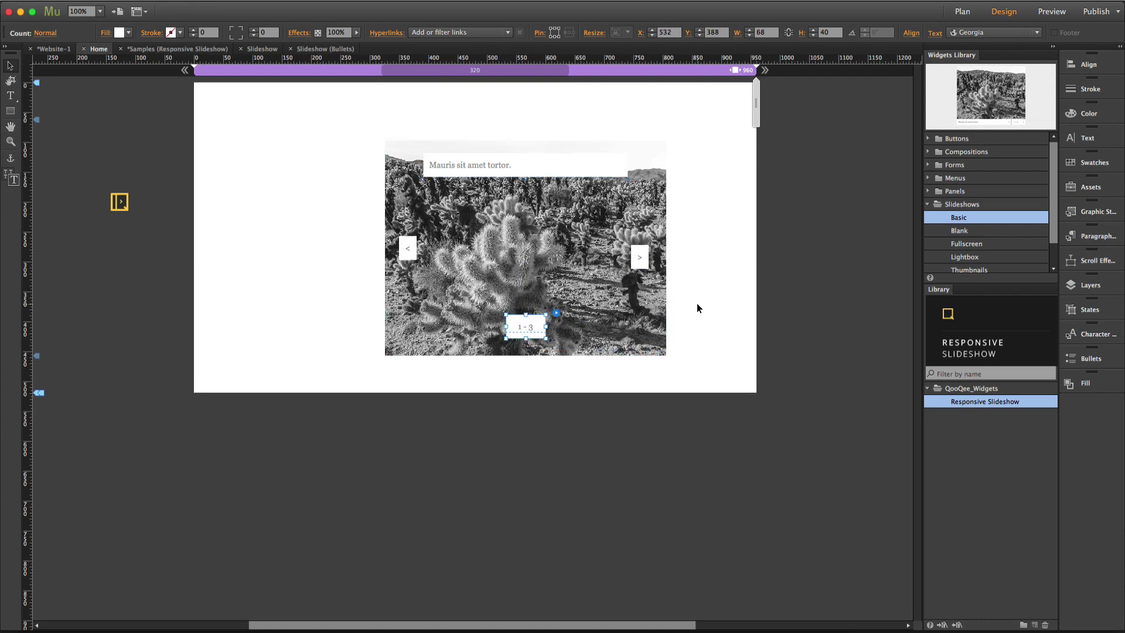
{"action": "key", "text": "super+shift+e"}
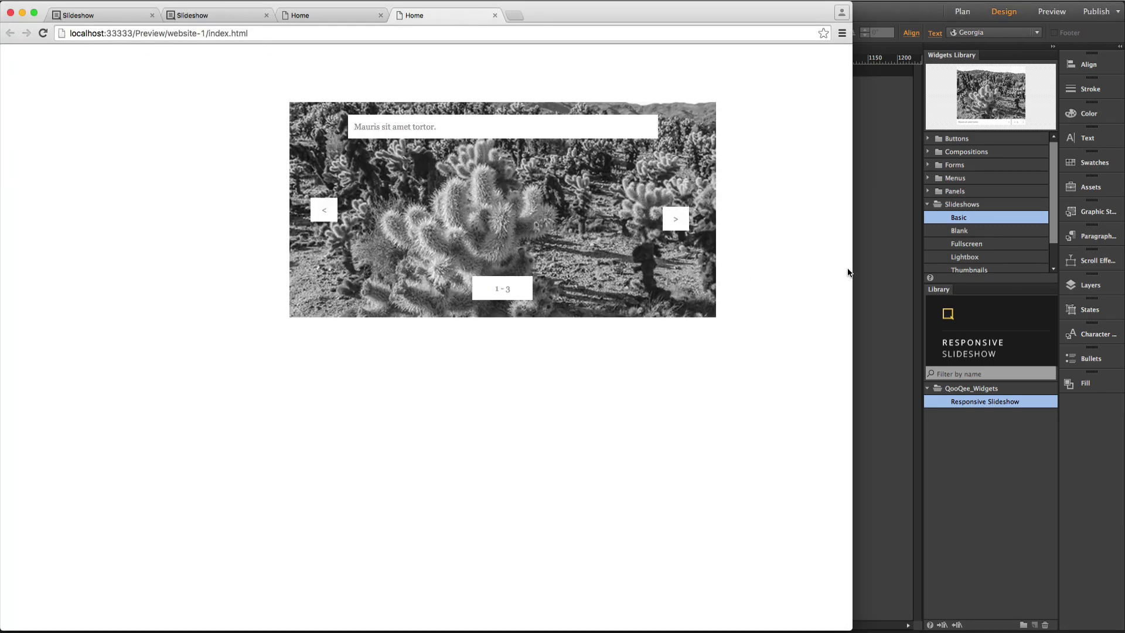
Narrow the Chrome preview to test the slideshow's responsiveness, then return to Muse.
{"action": "left_click_drag", "start_coordinate": [848, 272], "coordinate": [578, 316]}
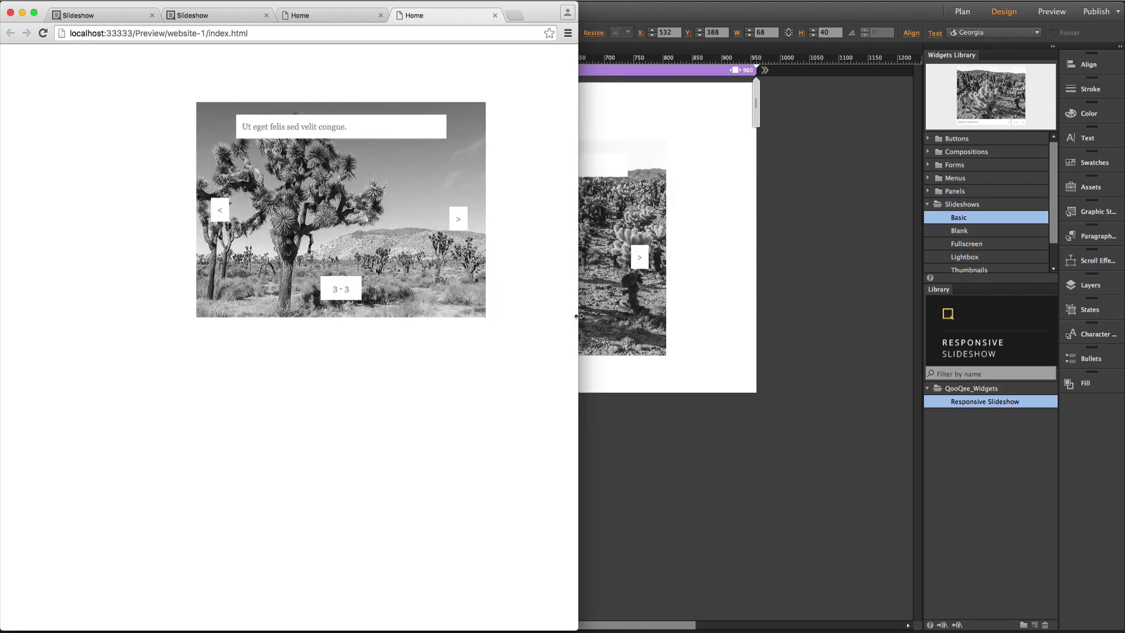
{"action": "left_click", "coordinate": [742, 300]}
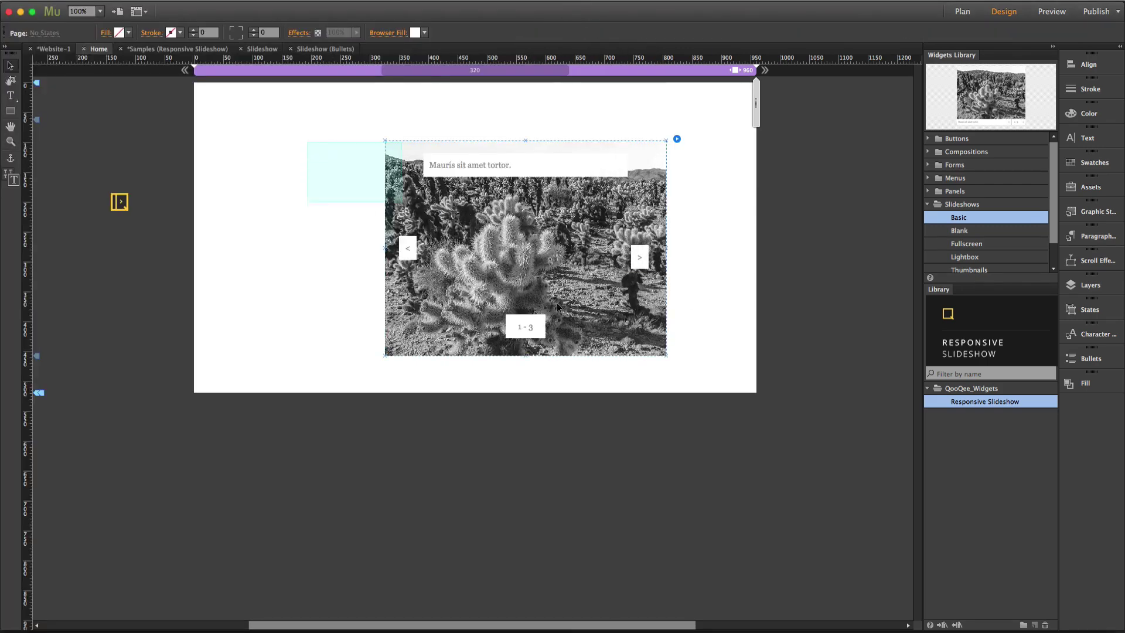
Remove the basic slideshow and place a Fullscreen slideshow on the Home page.
{"action": "key", "text": "super+z"}
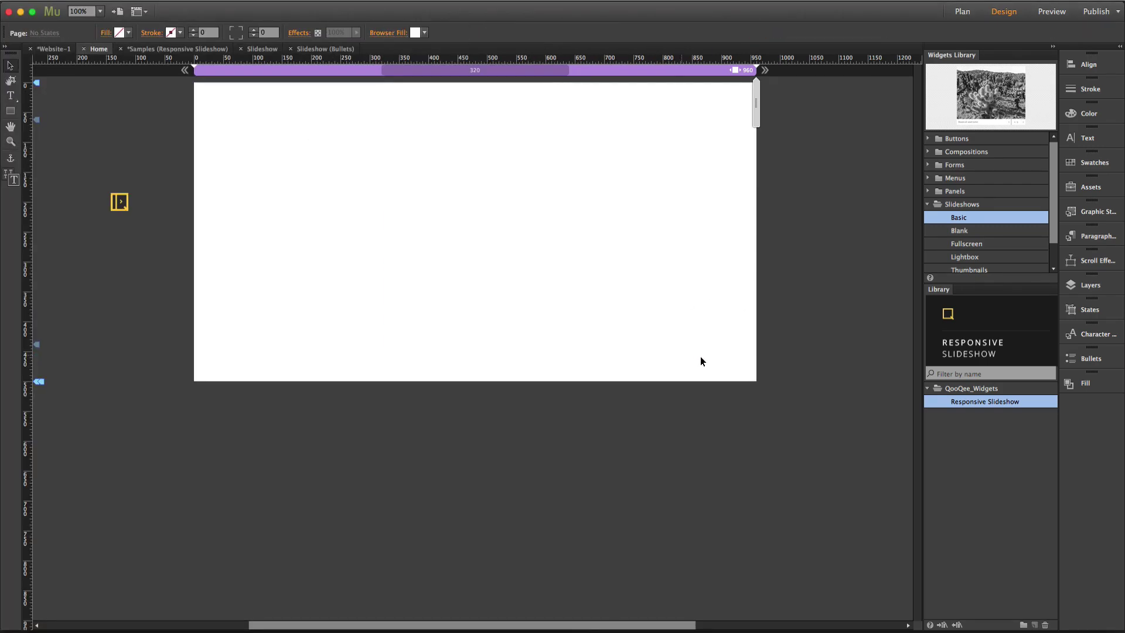
{"action": "left_click_drag", "start_coordinate": [967, 243], "coordinate": [210, 110]}
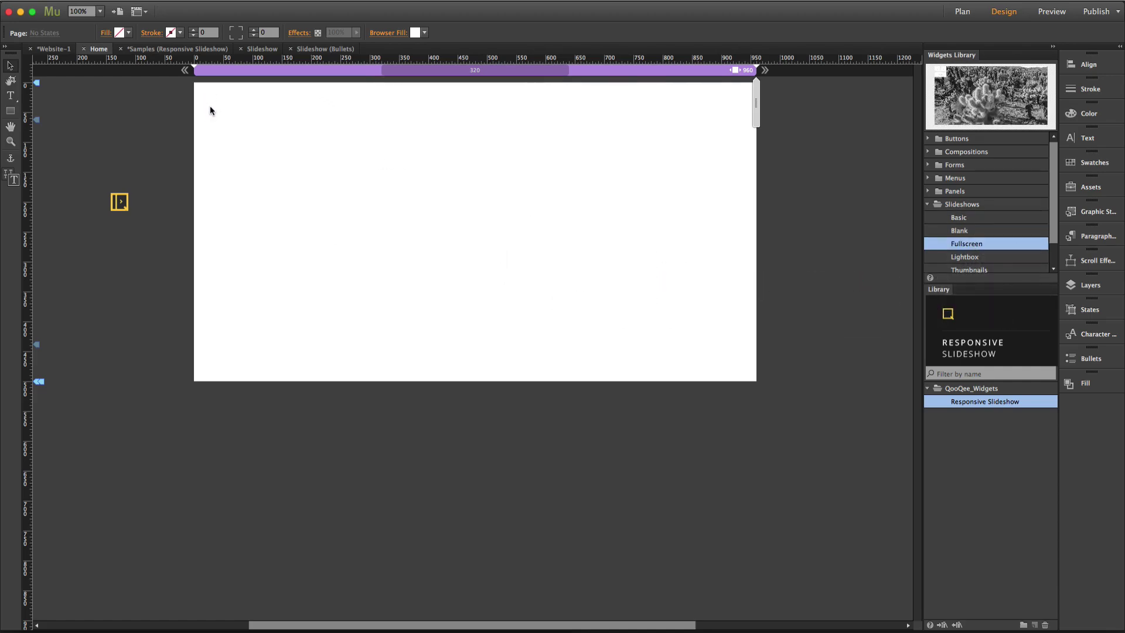
{"action": "left_click", "coordinate": [241, 101]}
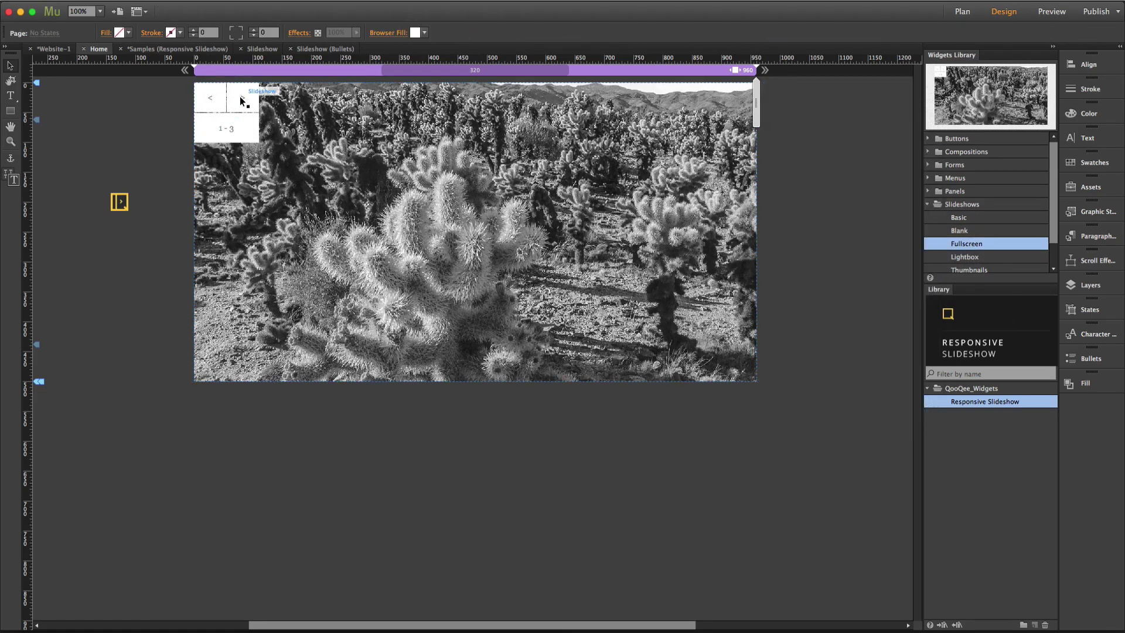
{"action": "left_click", "coordinate": [240, 101]}
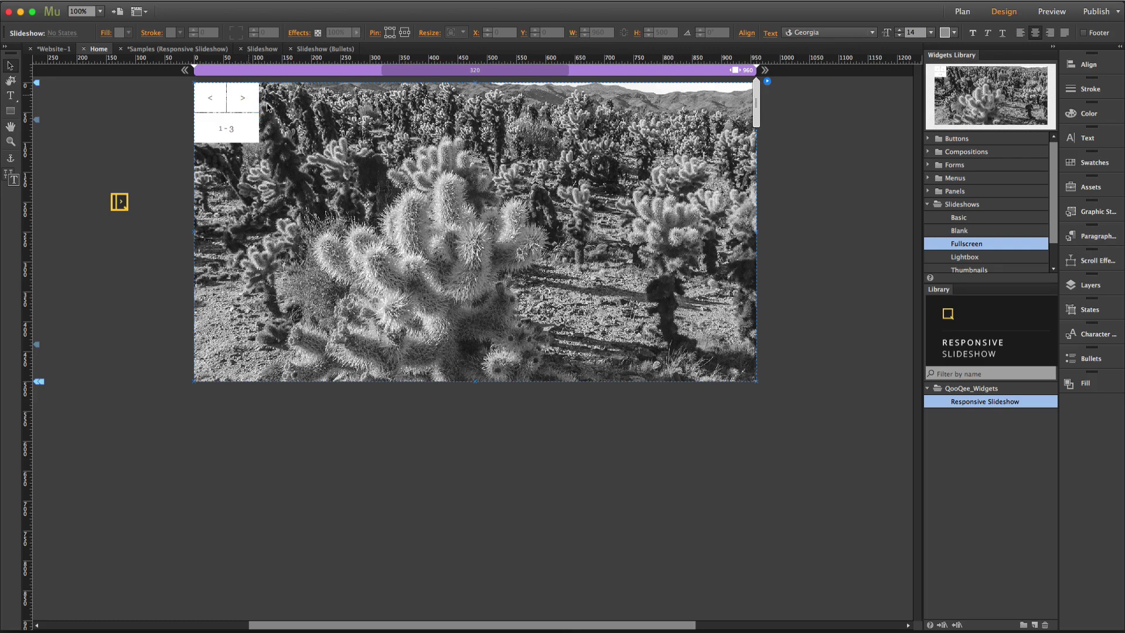
{"action": "left_click", "coordinate": [243, 98]}
{"action": "left_click", "coordinate": [242, 98]}
Move the Next arrow to the right side and Previous arrow to the left at mid-height, then preview in the browser.
{"action": "left_click_drag", "start_coordinate": [244, 98], "coordinate": [713, 211]}
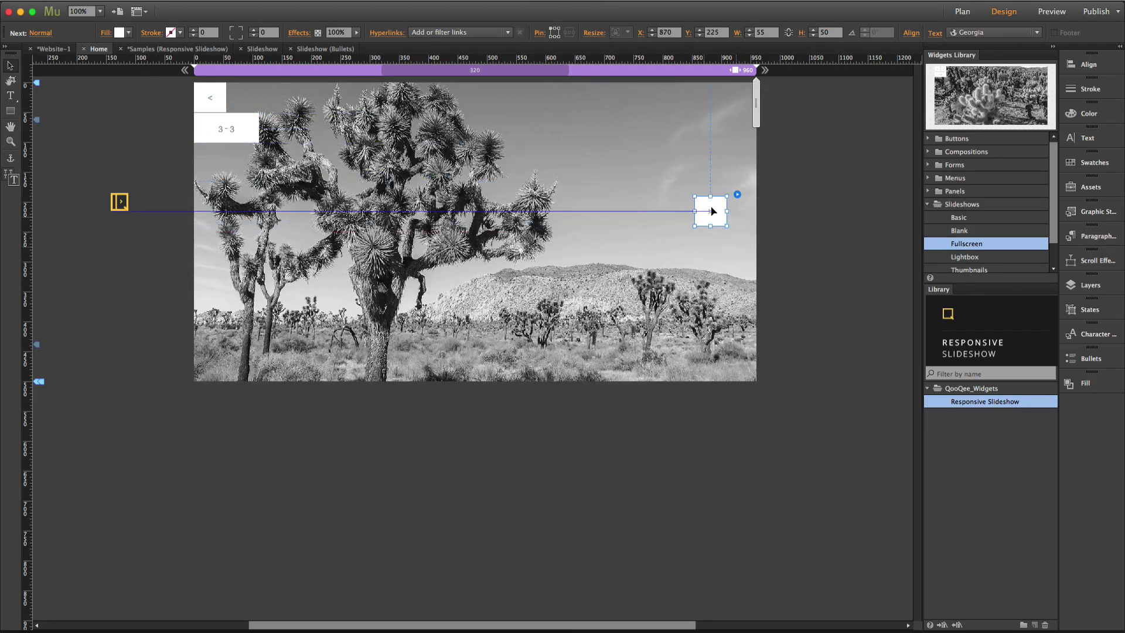
{"action": "left_click", "coordinate": [211, 97]}
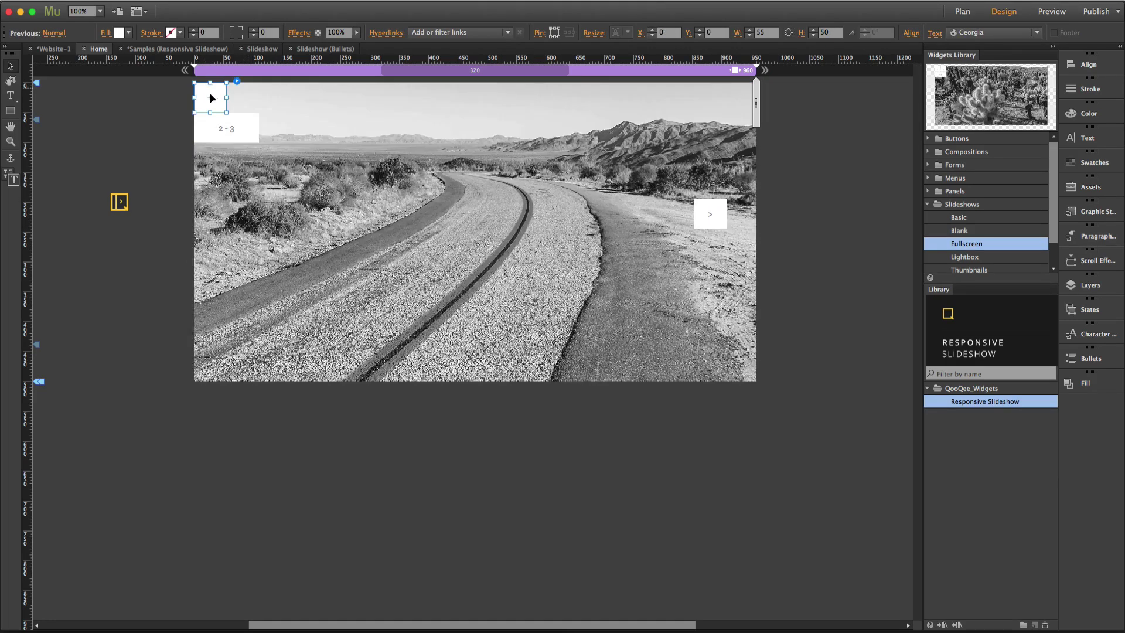
{"action": "left_click_drag", "start_coordinate": [212, 98], "coordinate": [237, 198]}
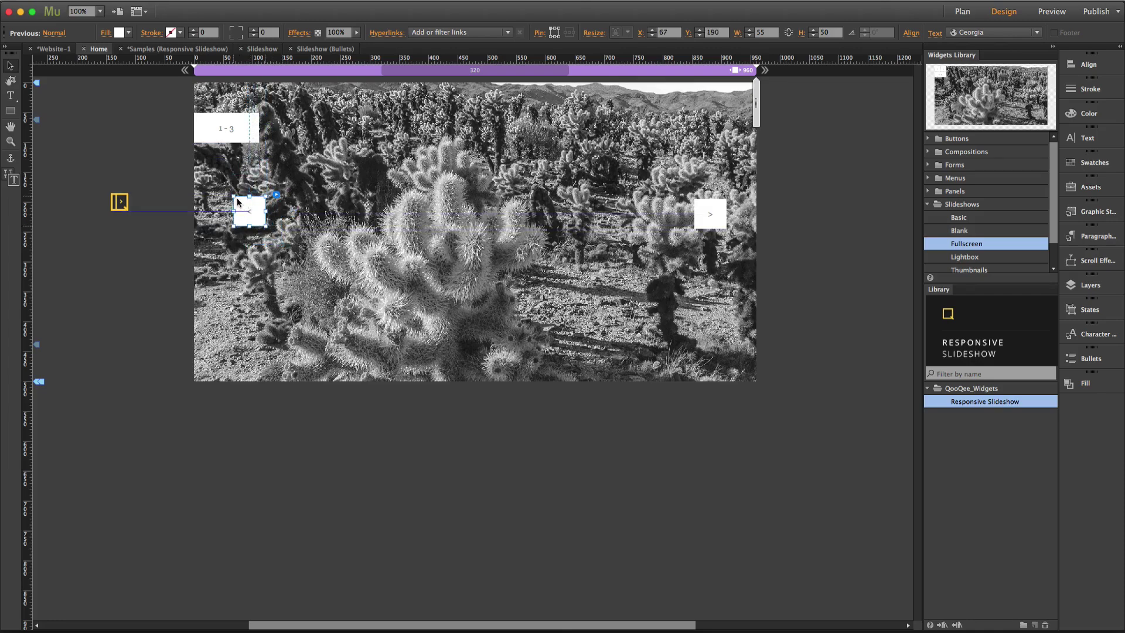
{"action": "left_click", "coordinate": [135, 145]}
{"action": "key", "text": "super+shift+e"}
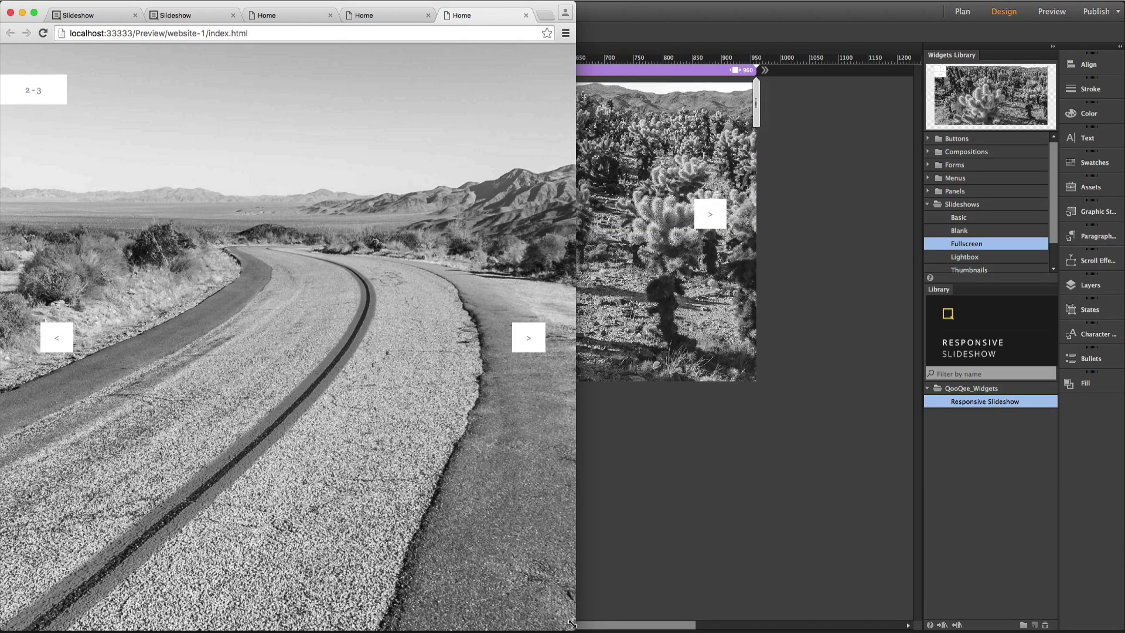
Resize the Chrome preview to check the full-screen slideshow and its controls, then return to Muse.
{"action": "left_click_drag", "start_coordinate": [572, 624], "coordinate": [1029, 557]}
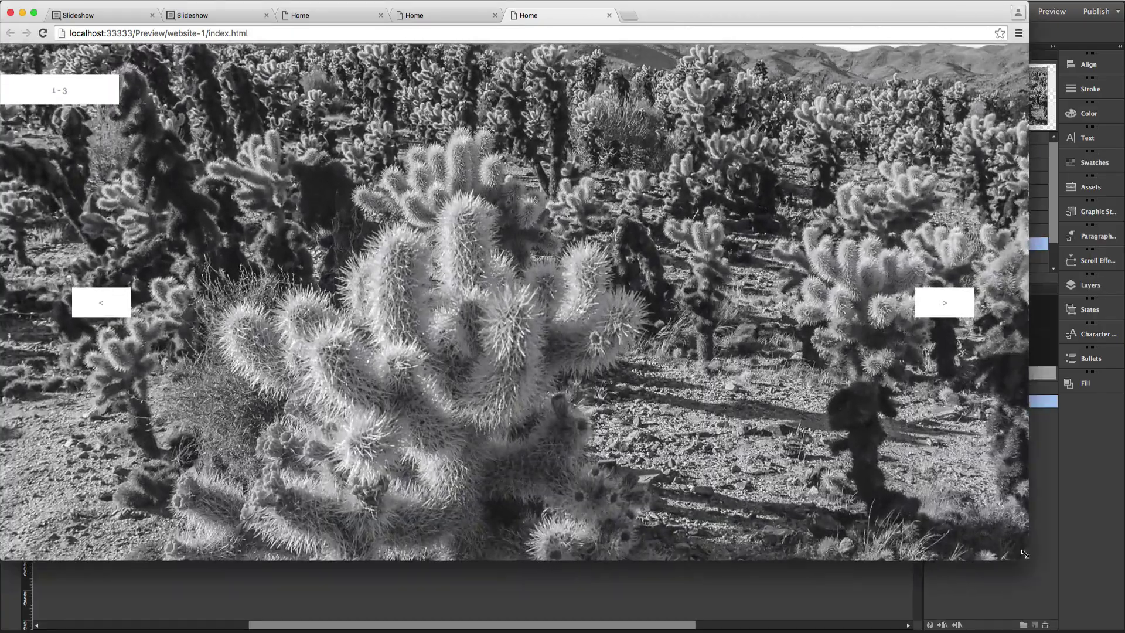
{"action": "key", "text": "super+Tab"}
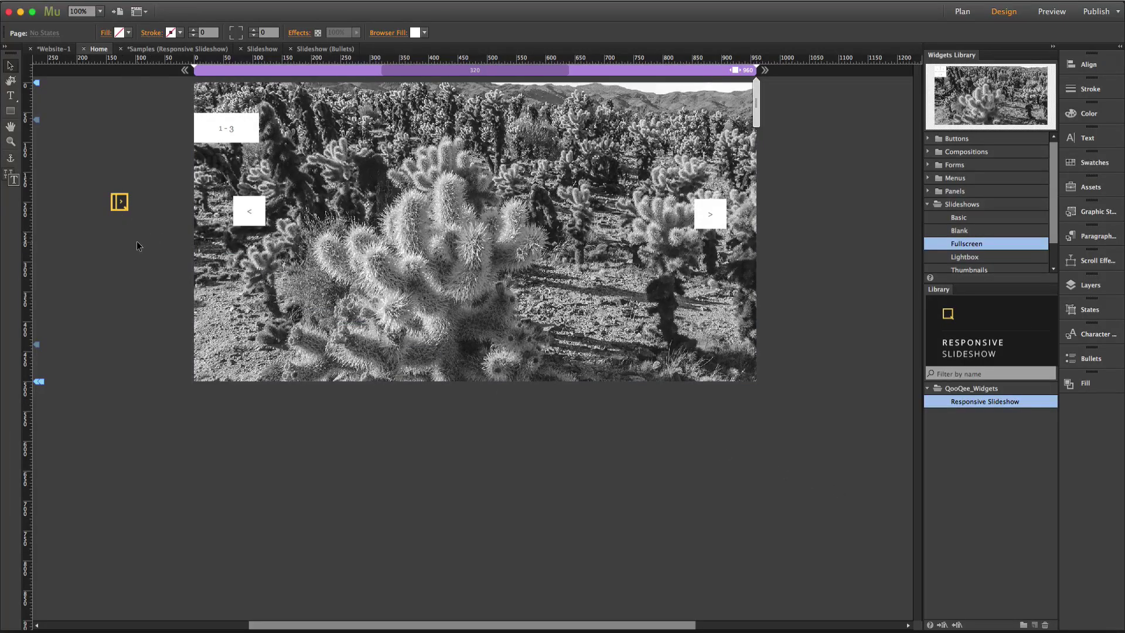